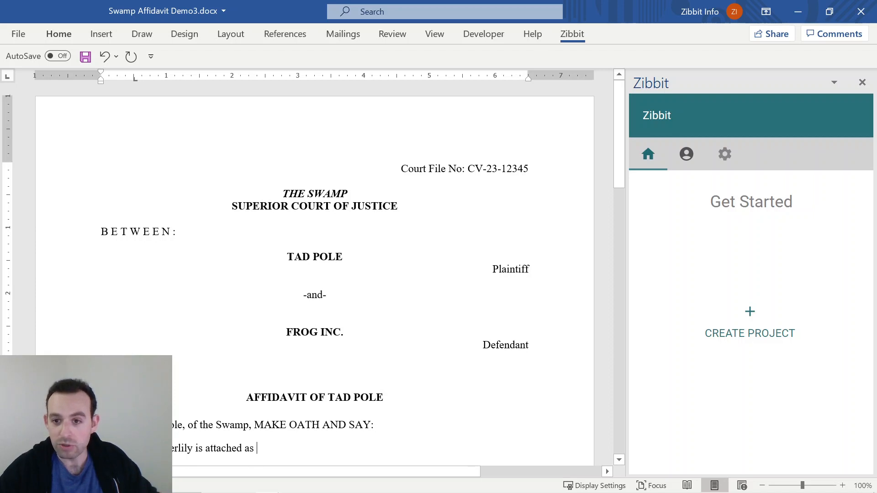
Create a new Zibbit project for the affidavit, skipping both the exhibit folder and the template
click(751, 320)
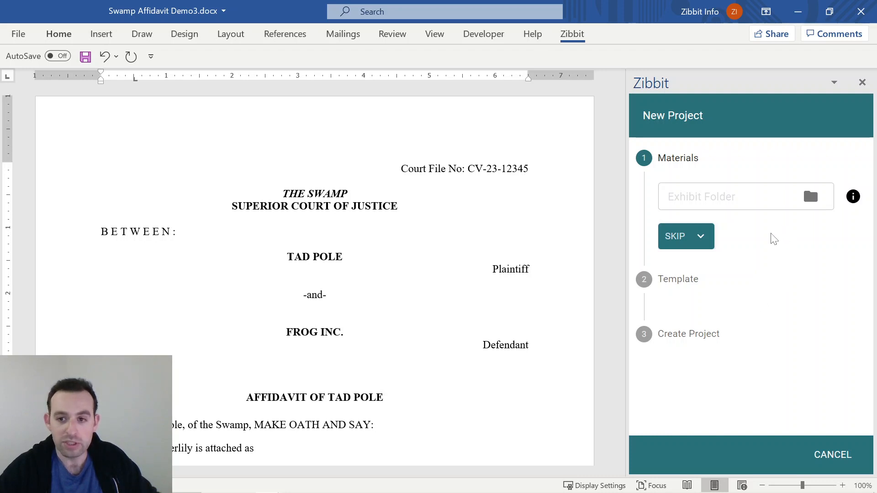
click(672, 240)
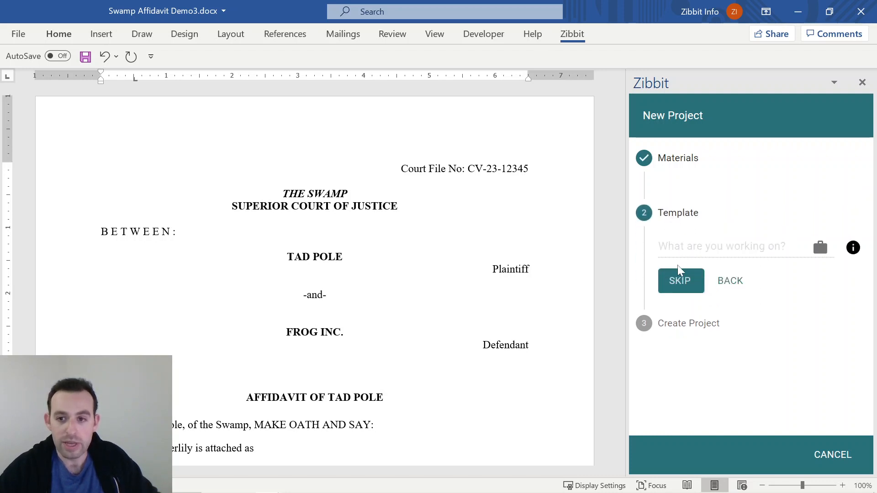
click(680, 281)
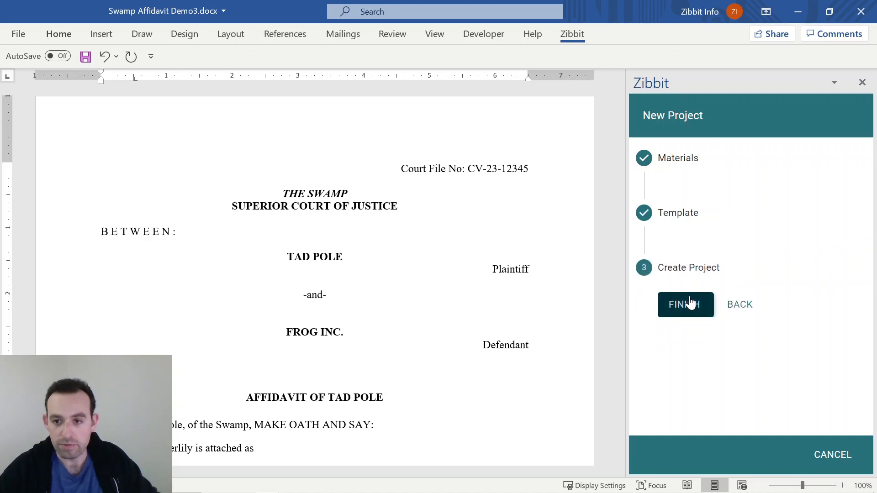
click(689, 303)
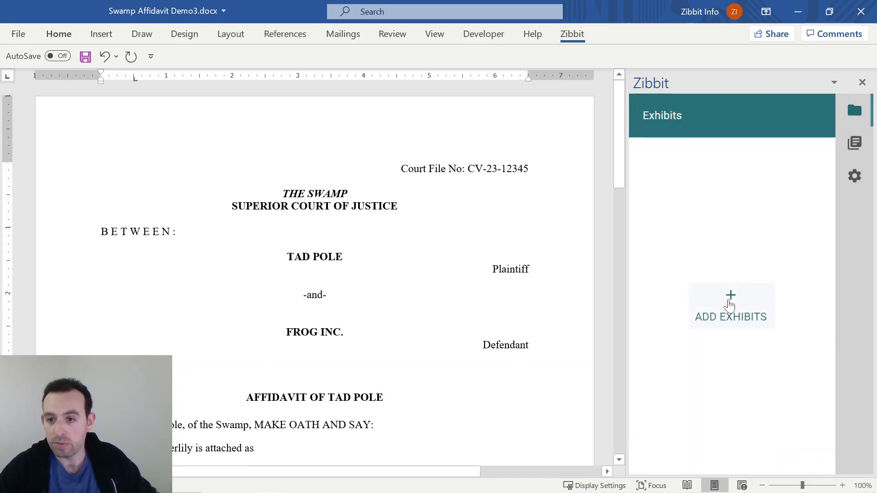
Add an exhibit placeholder named "frog image" to the project
click(731, 301)
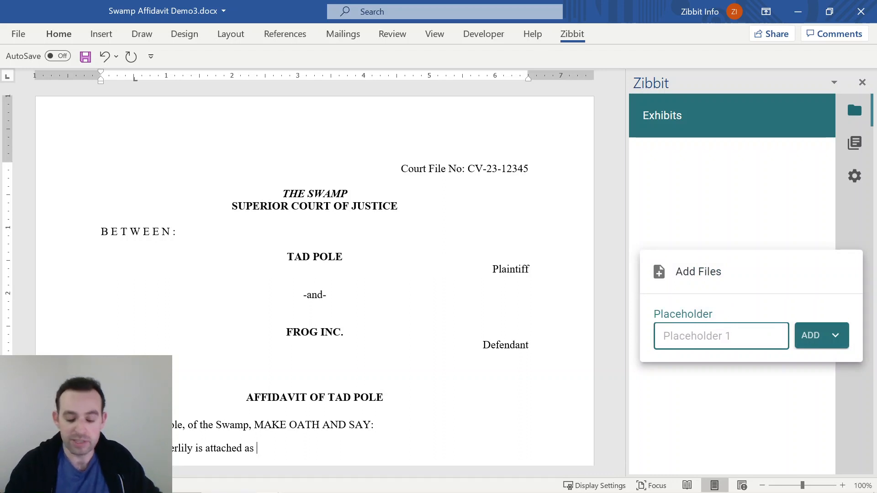
text(frog)
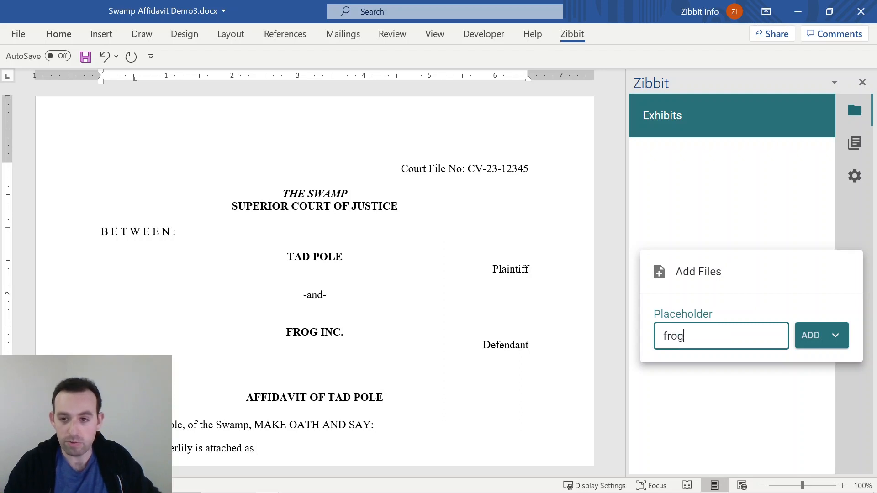
text( image)
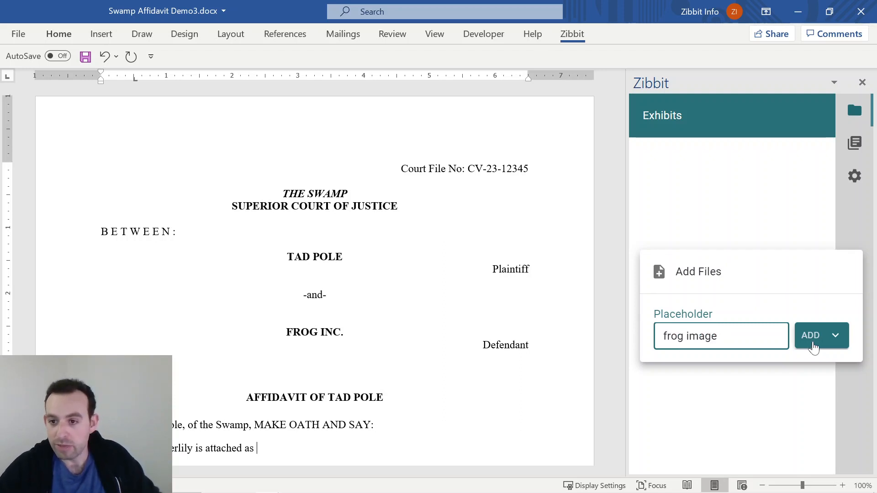
click(812, 336)
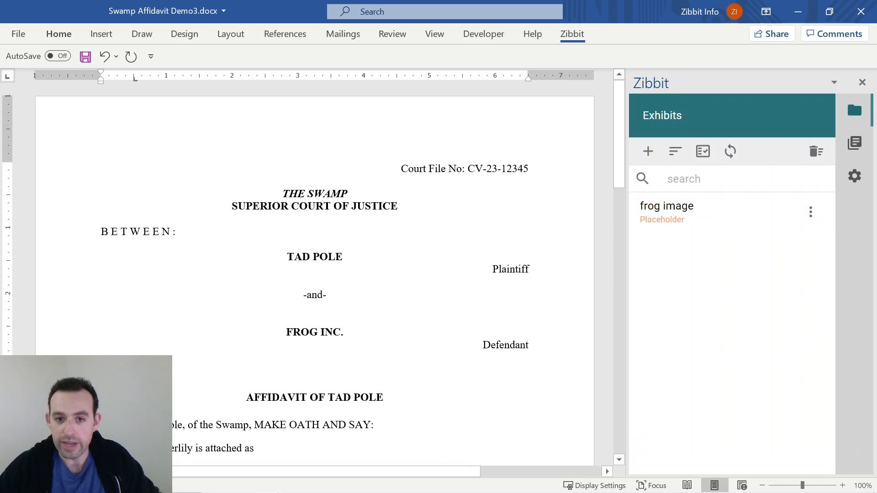
Insert the frog image exhibit reference at the end of paragraph 2 of the affidavit
scroll(314, 274, down, 4)
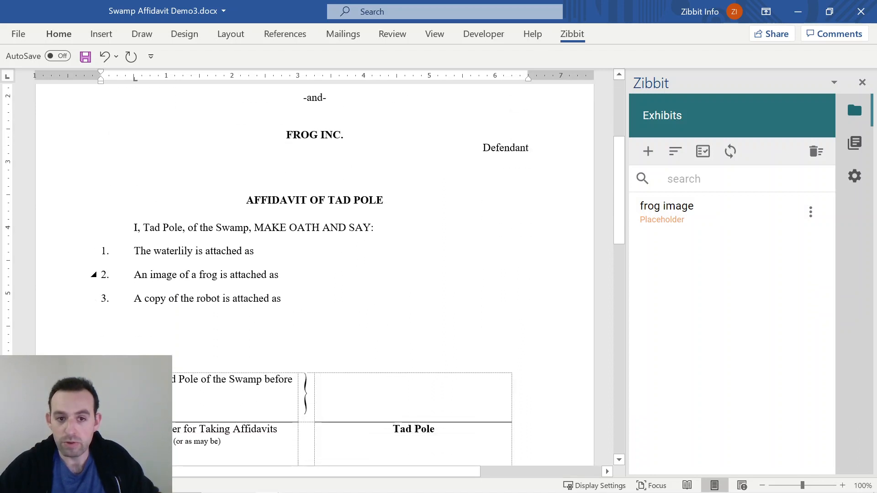
click(257, 251)
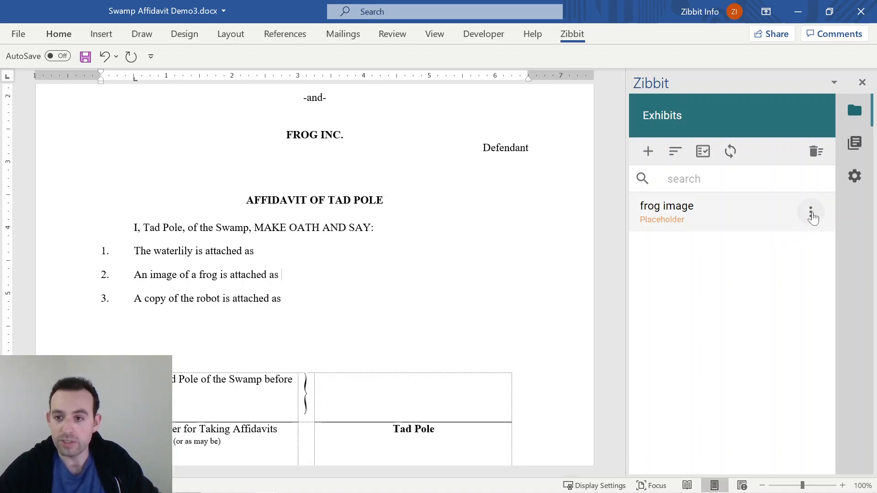
click(810, 212)
click(815, 248)
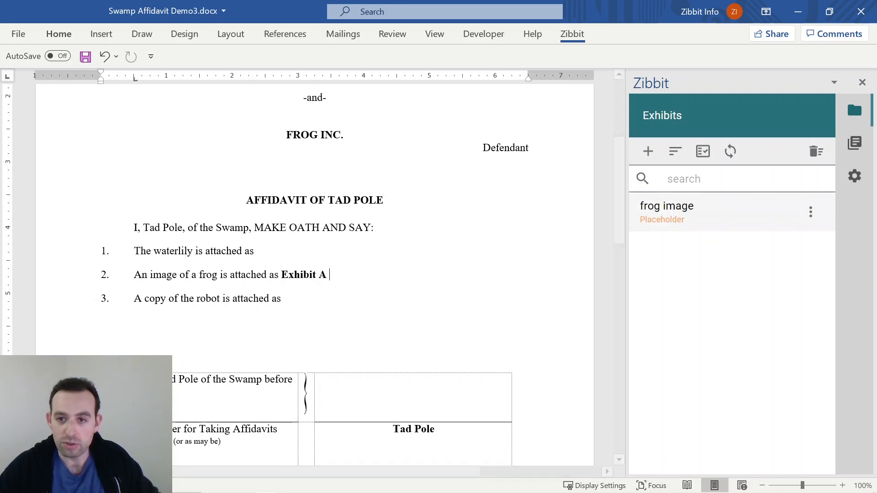
Add 2 more exhibit placeholders at once, named "waterlily image" and "robot image", and save them
click(648, 152)
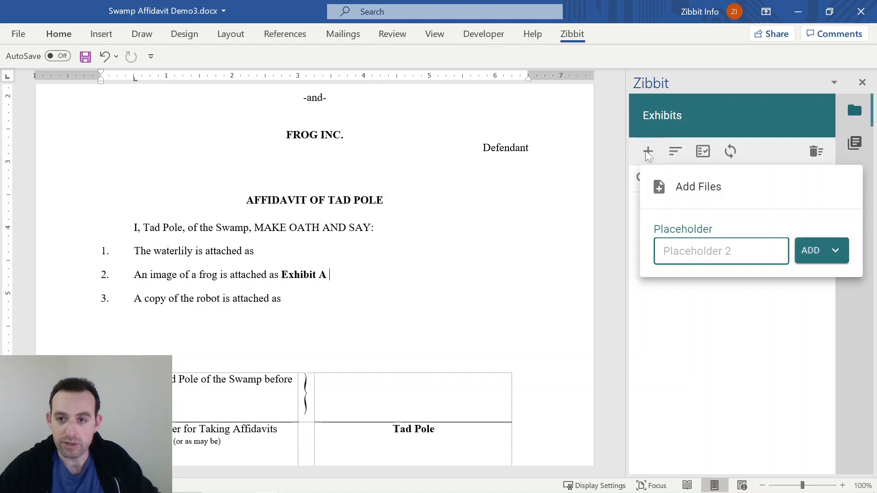
click(840, 252)
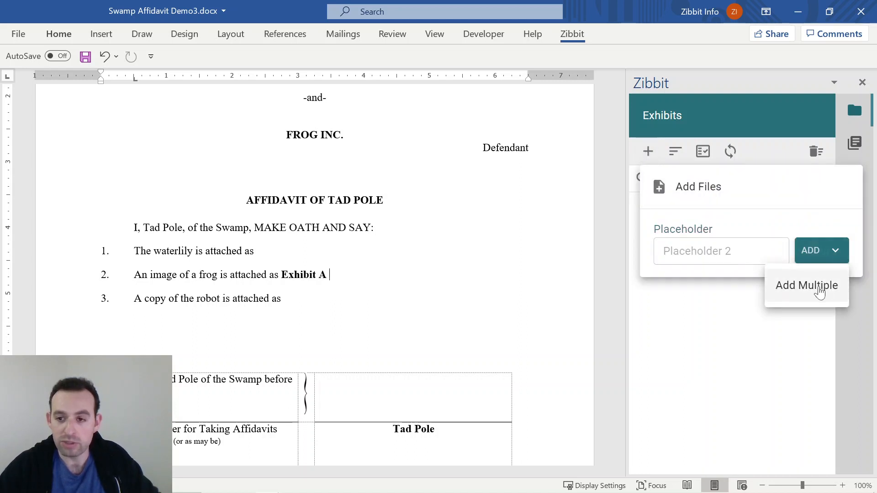
click(819, 286)
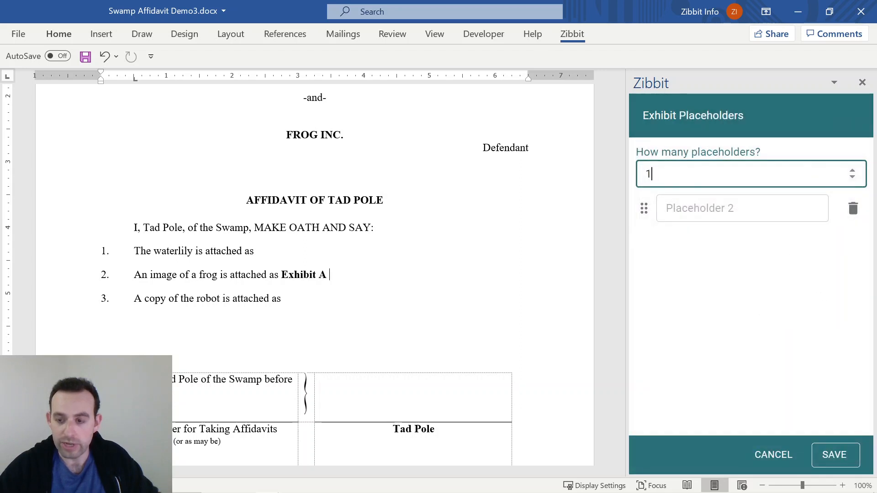
key(BackSpace)
text(2)
click(742, 208)
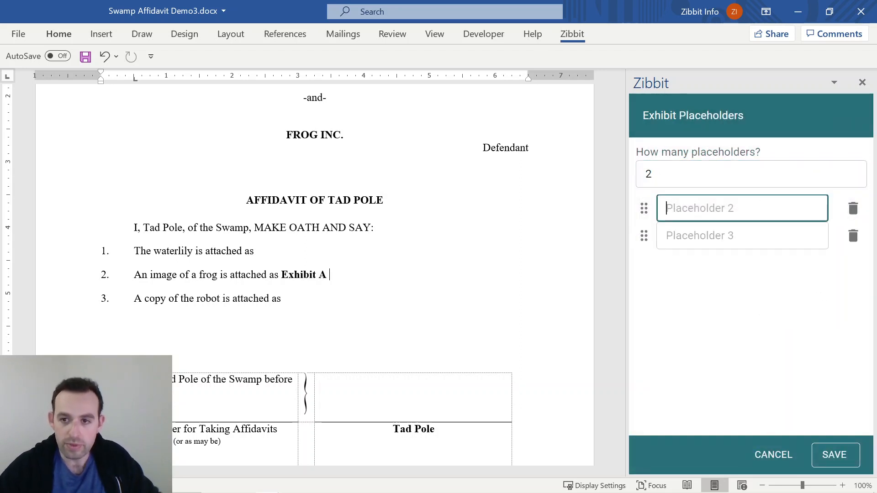
text(water)
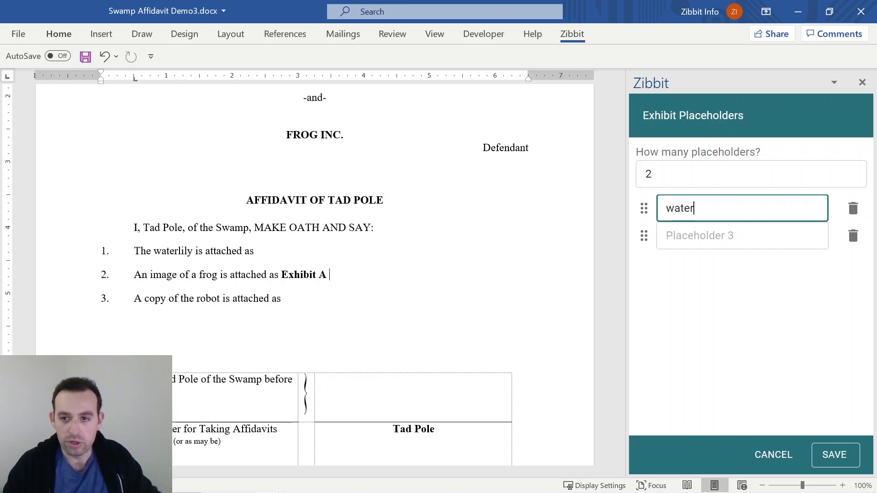
text(lily image)
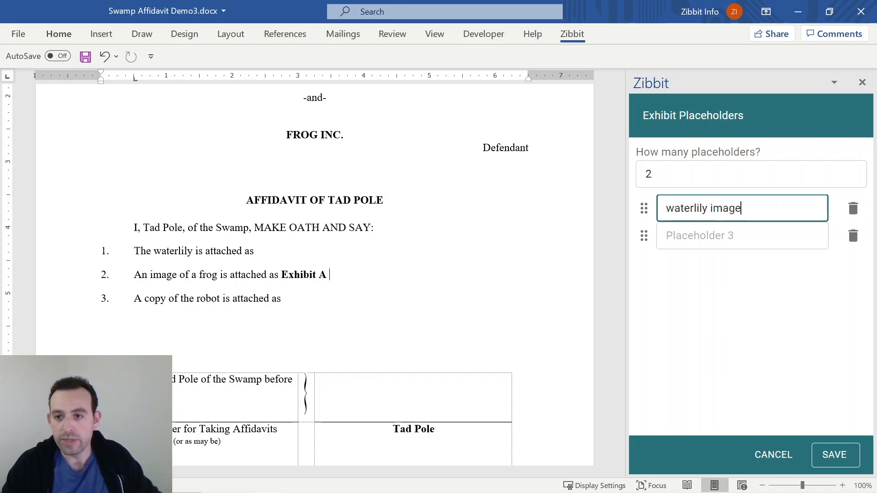
key(Tab)
text(robot image)
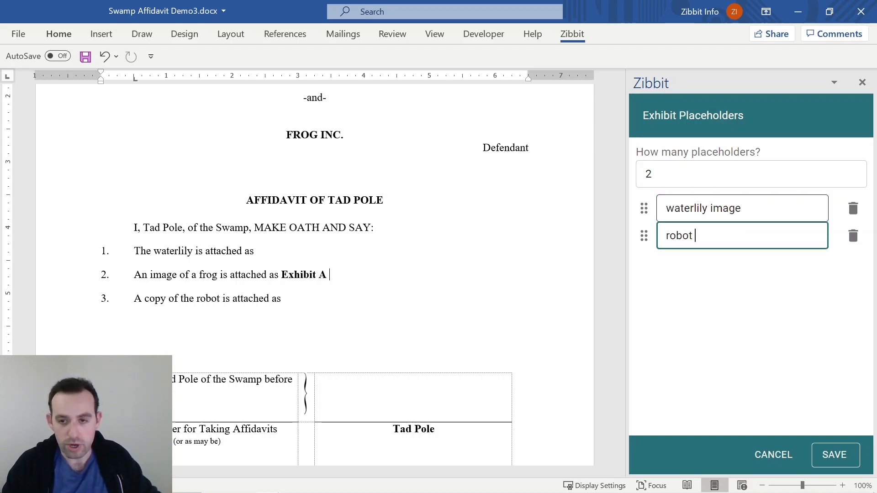
click(842, 445)
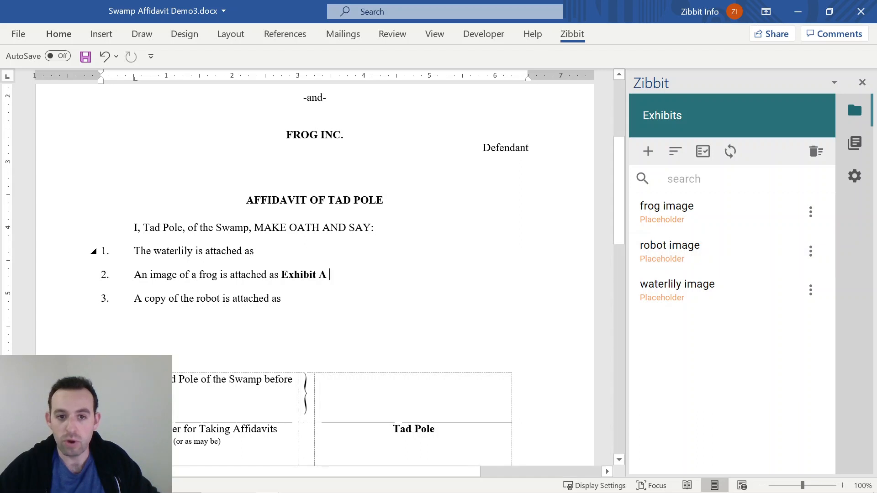
Insert the waterlily image reference at the end of paragraph 1 and the robot image reference at the end of paragraph 3
click(259, 251)
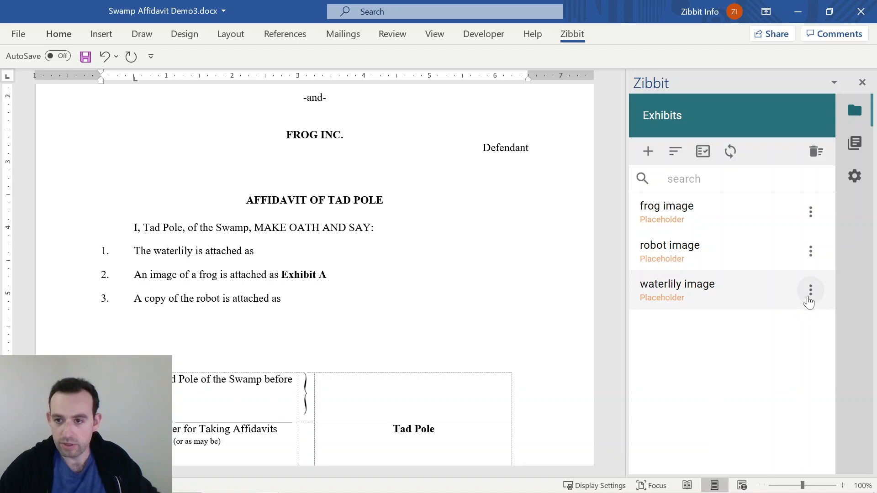
click(810, 292)
click(822, 325)
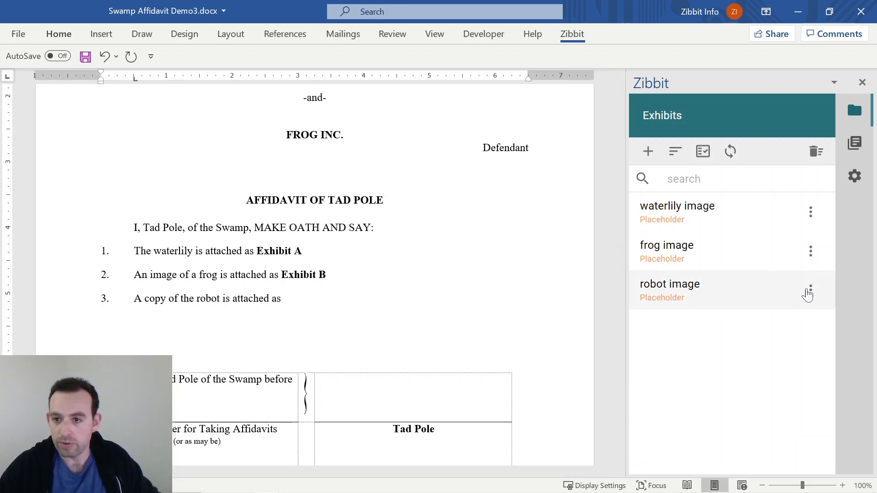
click(810, 290)
click(826, 327)
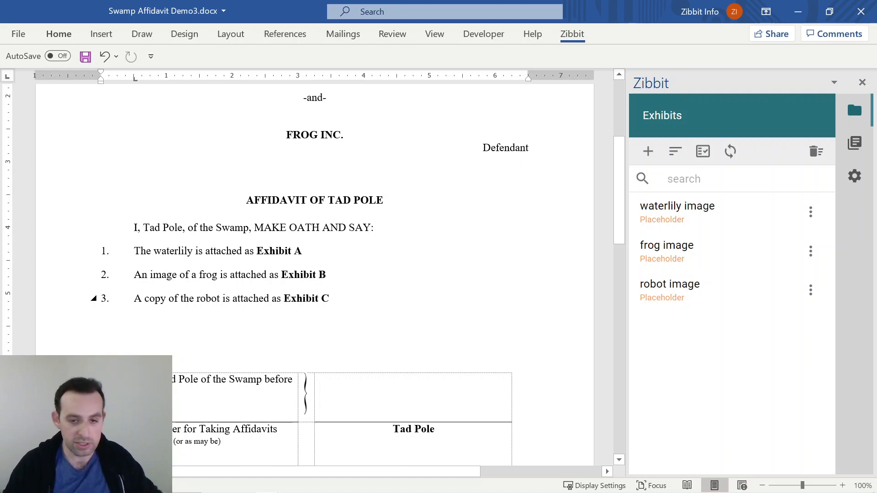
Move the robot paragraph up to become paragraph 1, and sync the exhibits and references with the new order
key(alt+shift+Up)
key(alt+shift+Up)
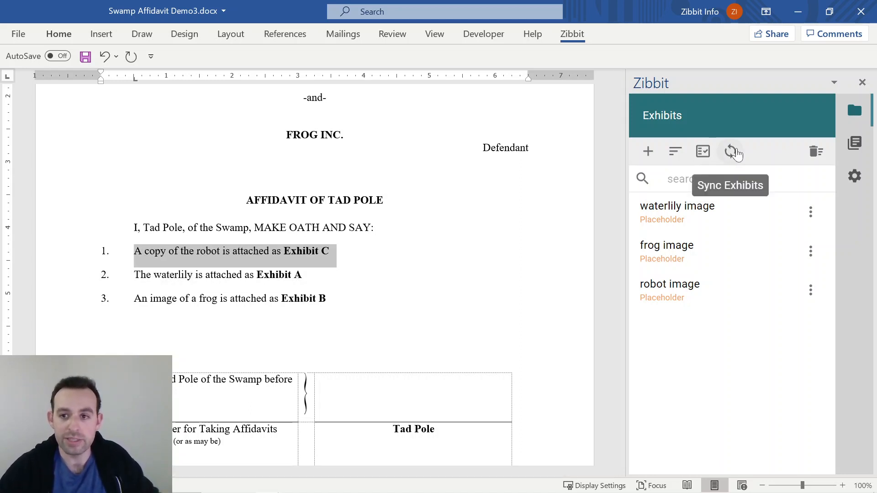
click(730, 151)
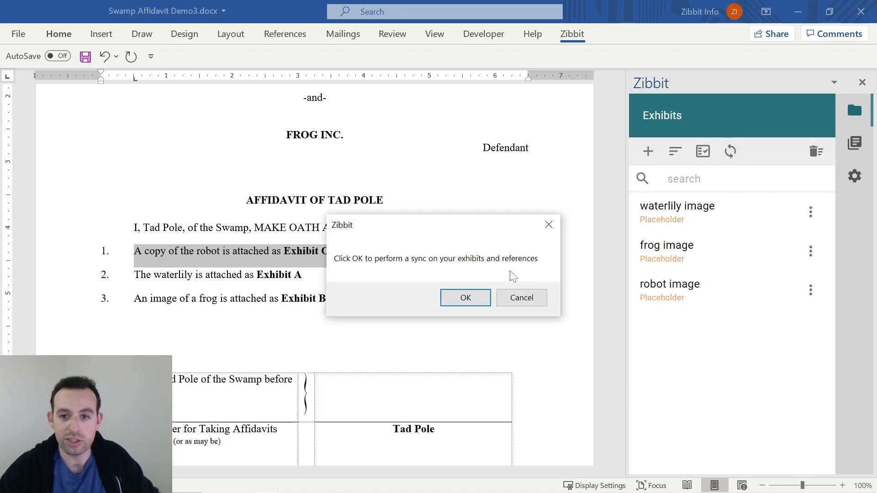
click(466, 297)
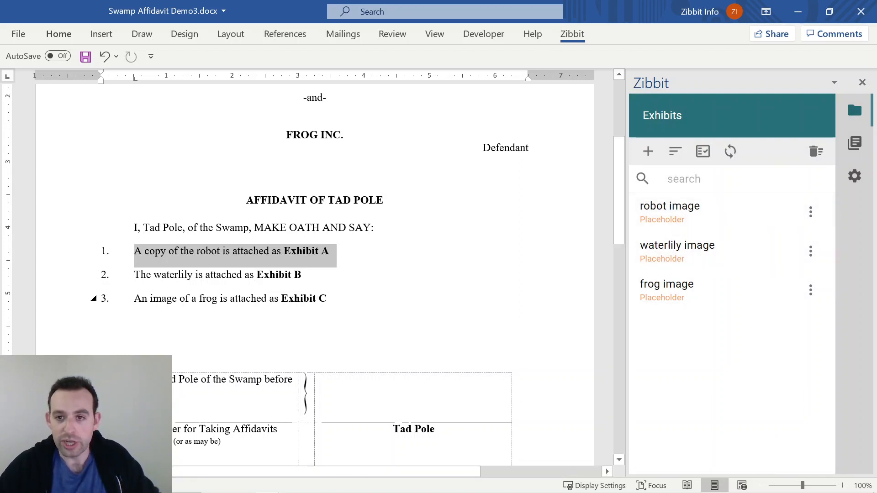
Review the robot image exhibit's properties, including its notes field, and return to the exhibit list without saving
click(305, 274)
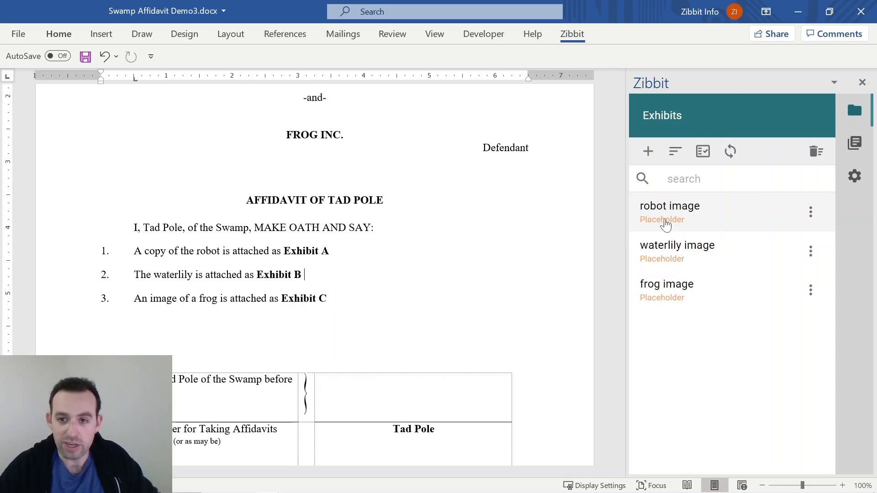
click(675, 210)
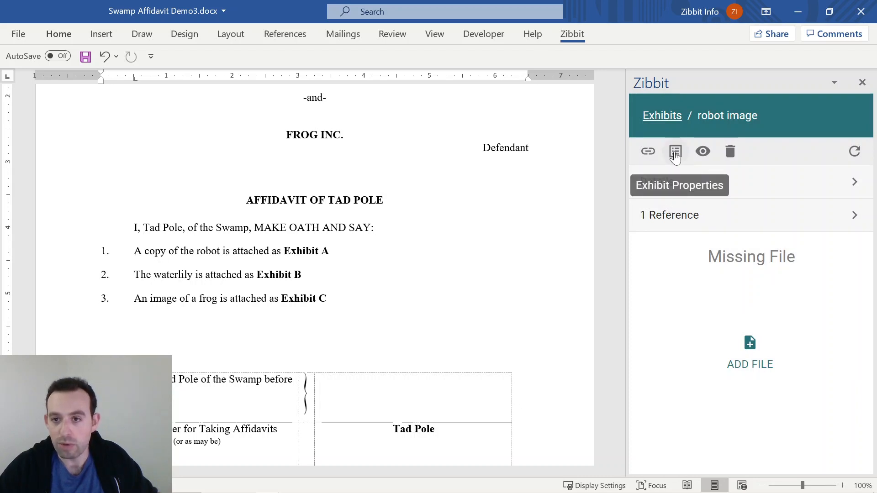
click(675, 153)
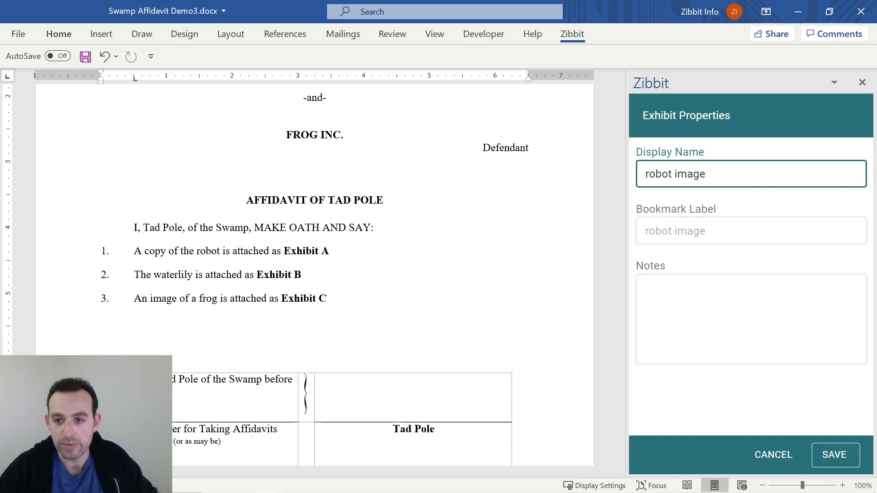
click(731, 307)
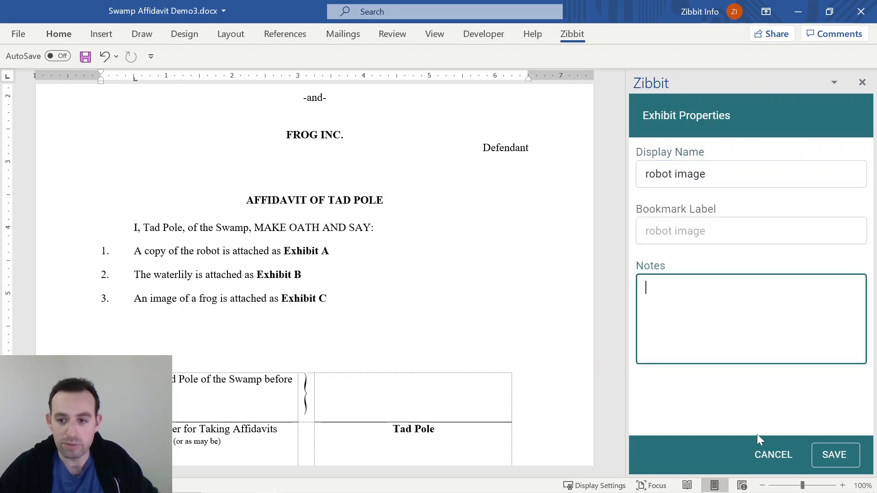
click(777, 457)
click(663, 128)
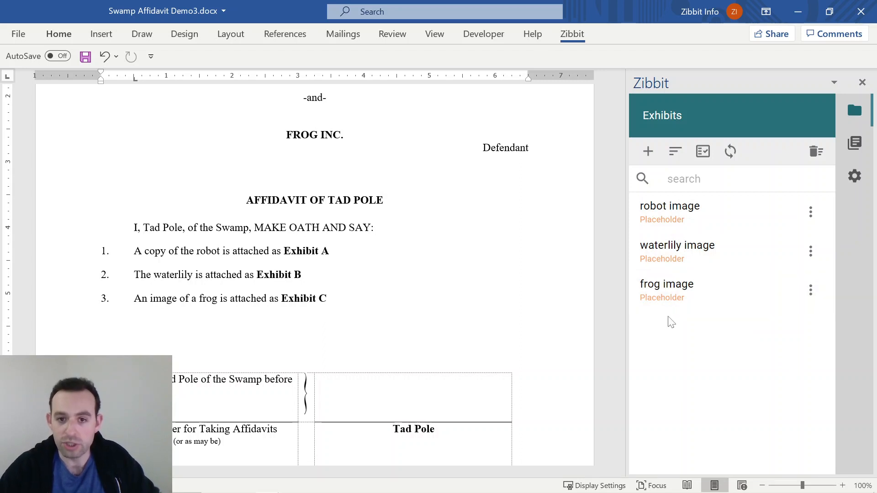
scroll(516, 288, up, 6)
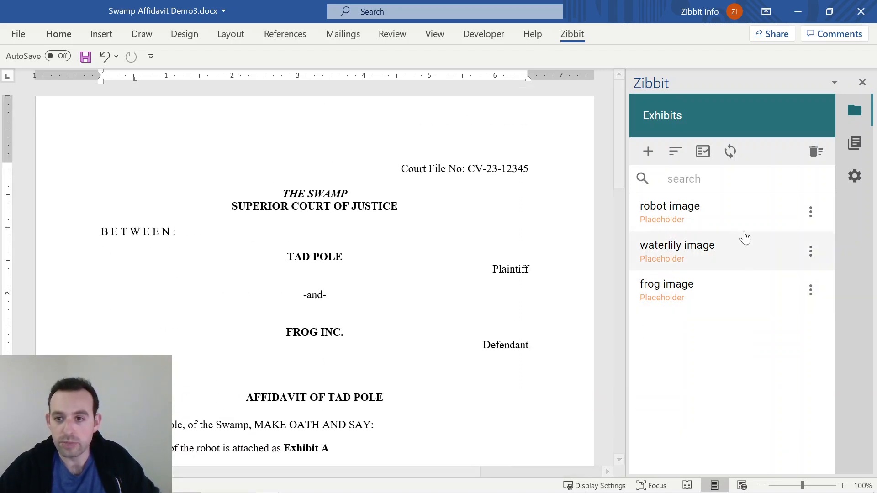
click(810, 211)
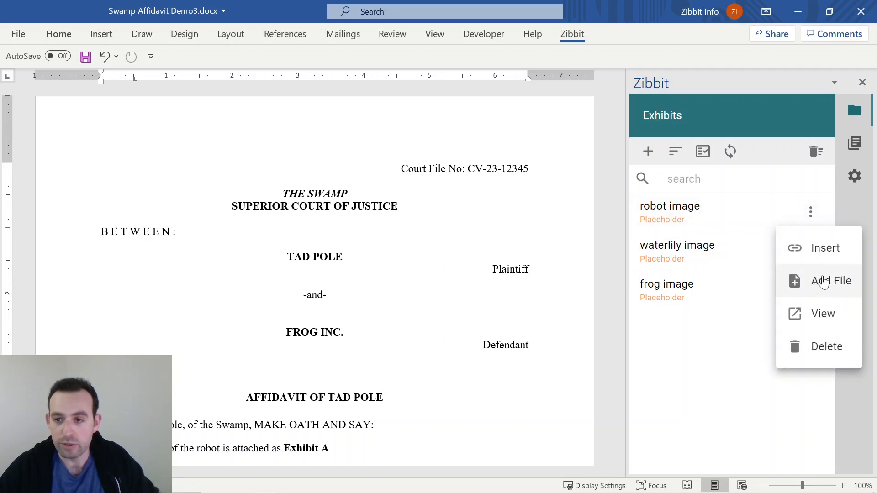
click(729, 337)
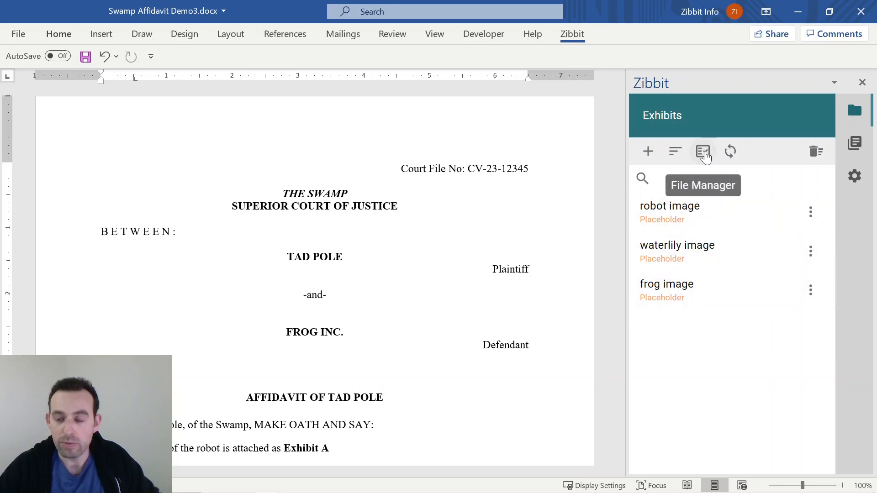
Open the File Manager and review the details of the robot image placeholder
click(705, 154)
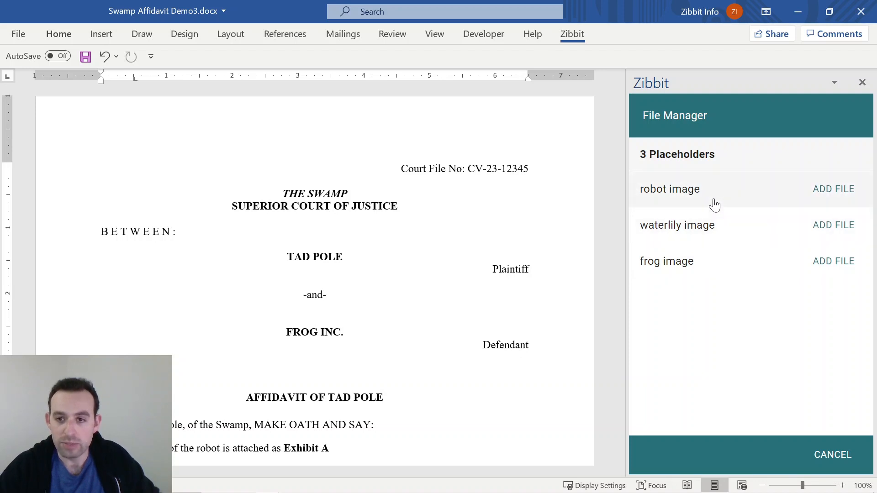
click(740, 190)
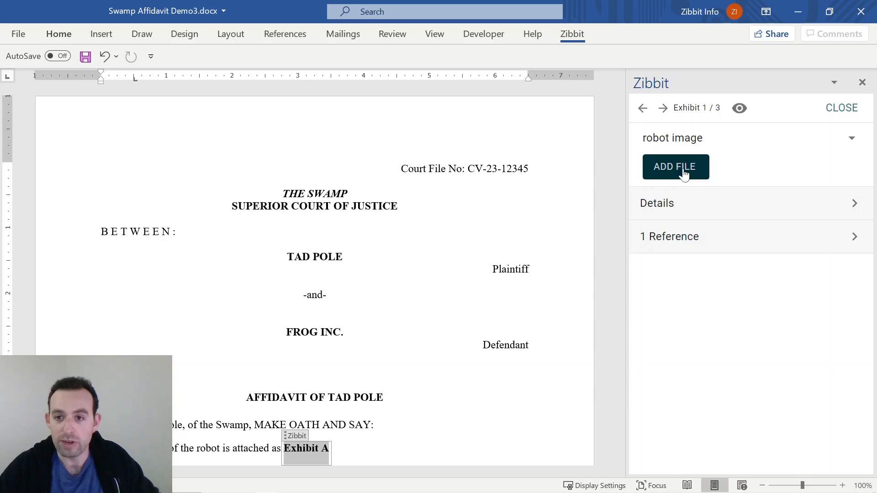
click(681, 215)
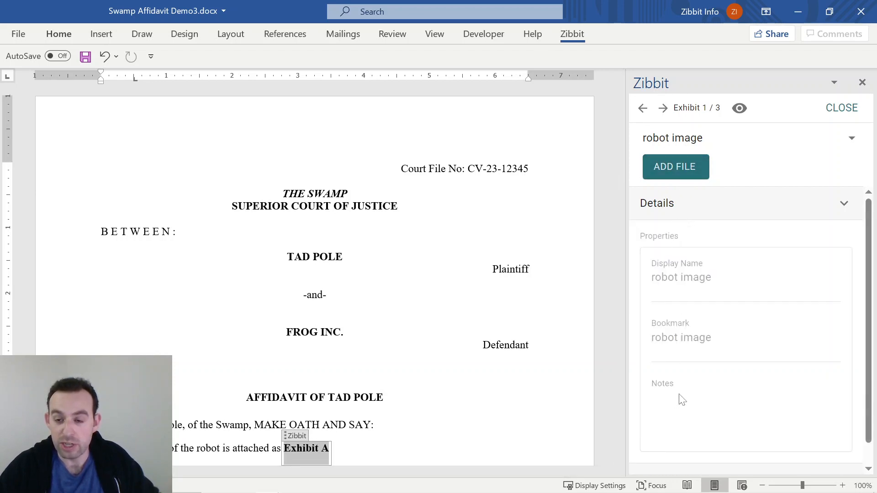
click(714, 212)
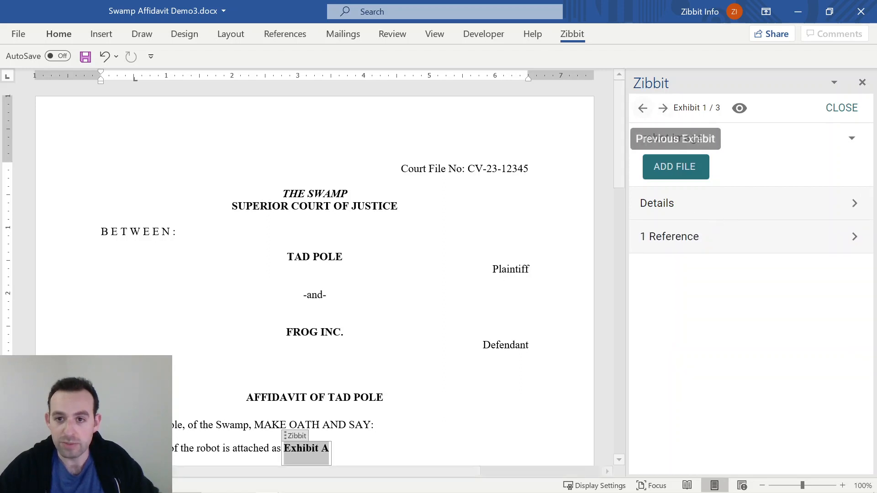
Step through the waterlily and frog placeholders to view their references in the affidavit, and return to the File Manager
scroll(315, 292, down, 5)
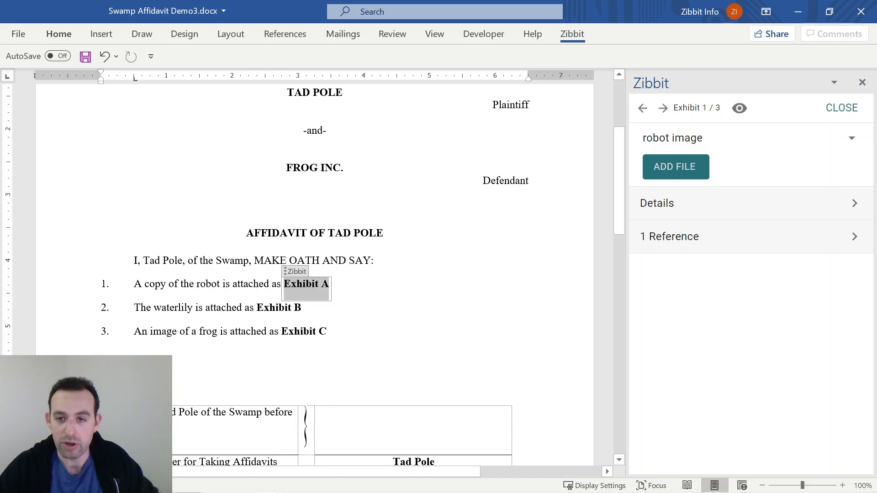
click(662, 108)
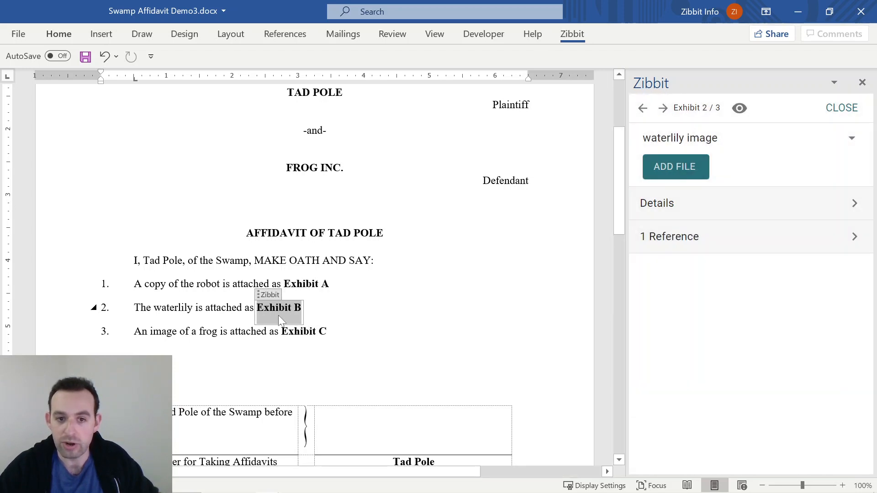
click(664, 110)
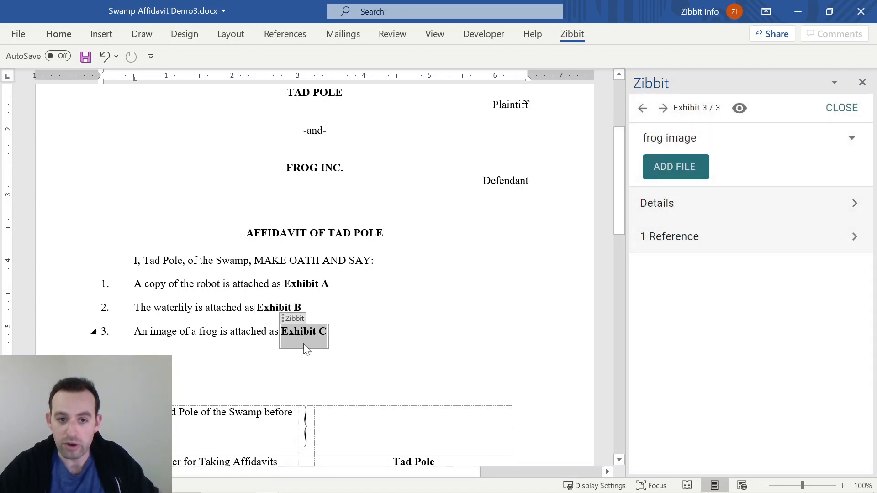
click(839, 108)
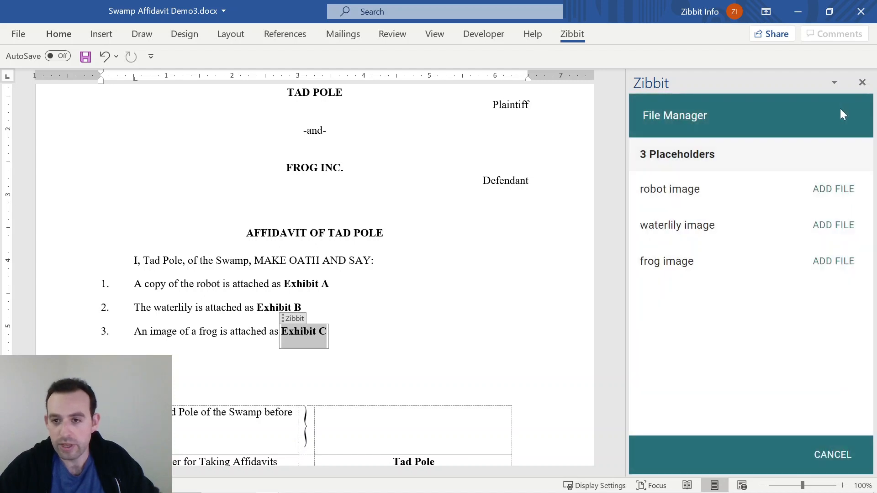
Replace the robot image placeholder with the file robot.pdf from the exhibits folder
click(827, 192)
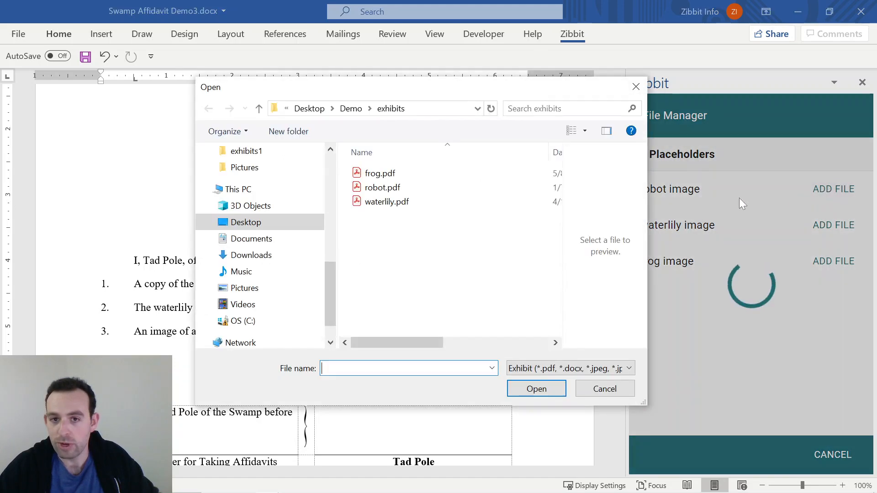
click(408, 189)
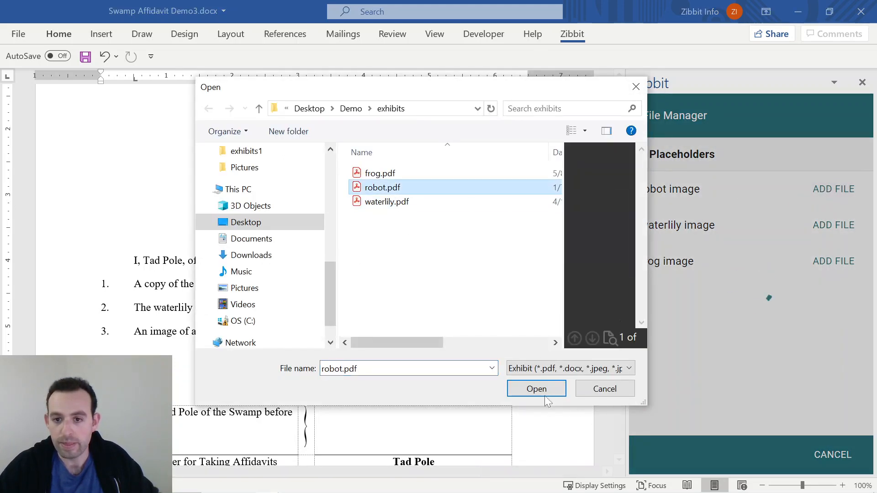
click(536, 389)
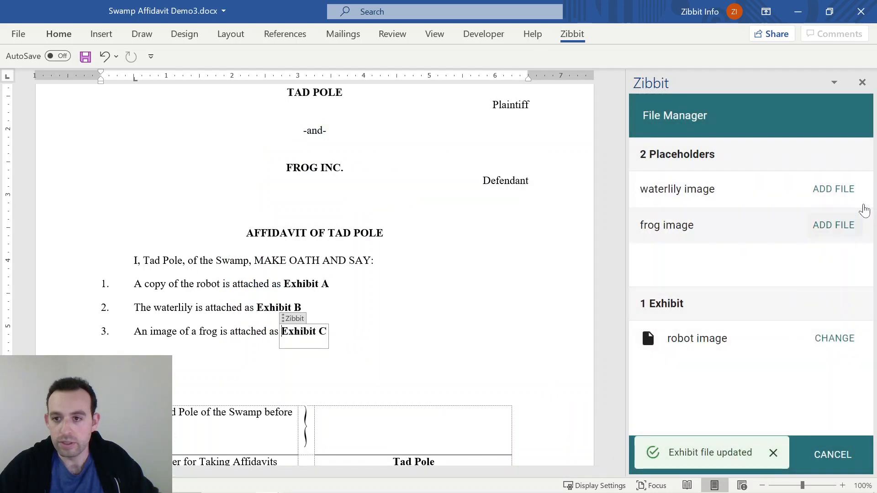
Replace the waterlily image placeholder with the file waterlily.pdf
click(846, 201)
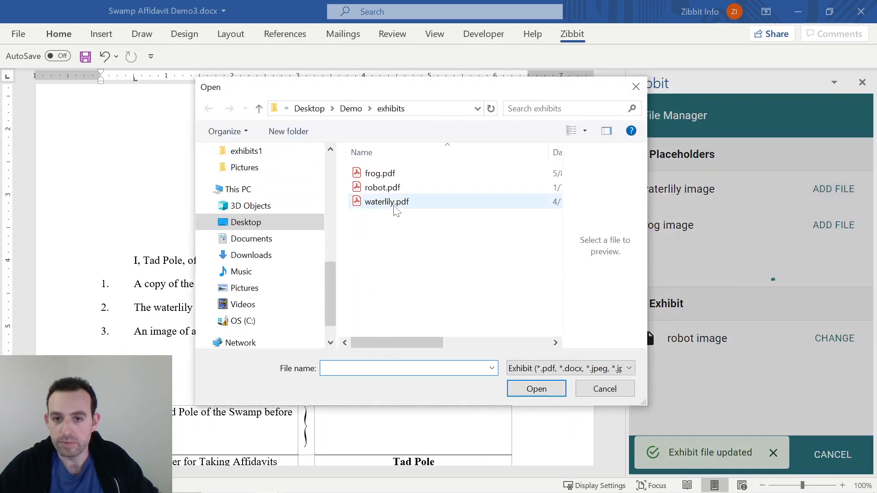
click(394, 202)
click(534, 388)
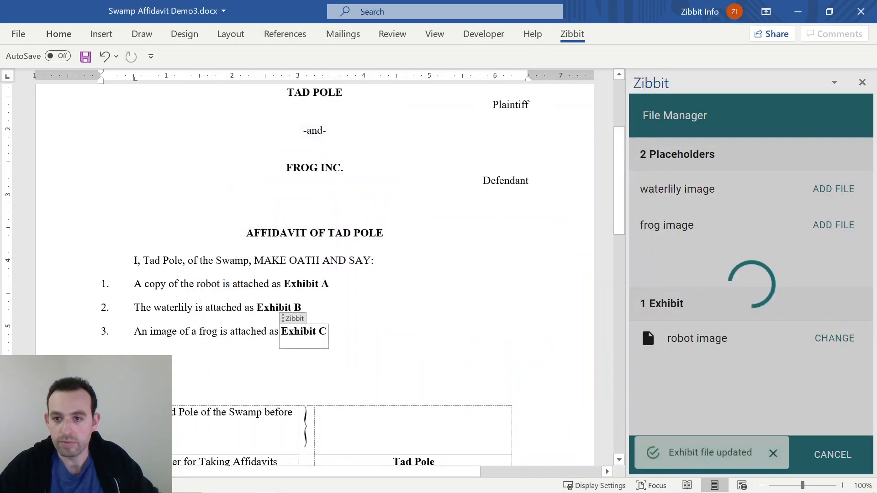
Replace the frog image placeholder with the file frog.pdf, and return to the exhibit list
click(838, 191)
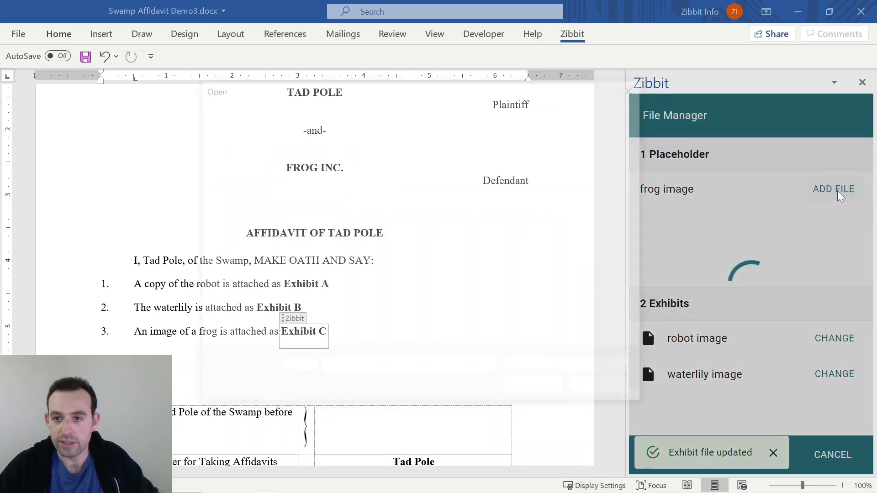
click(380, 173)
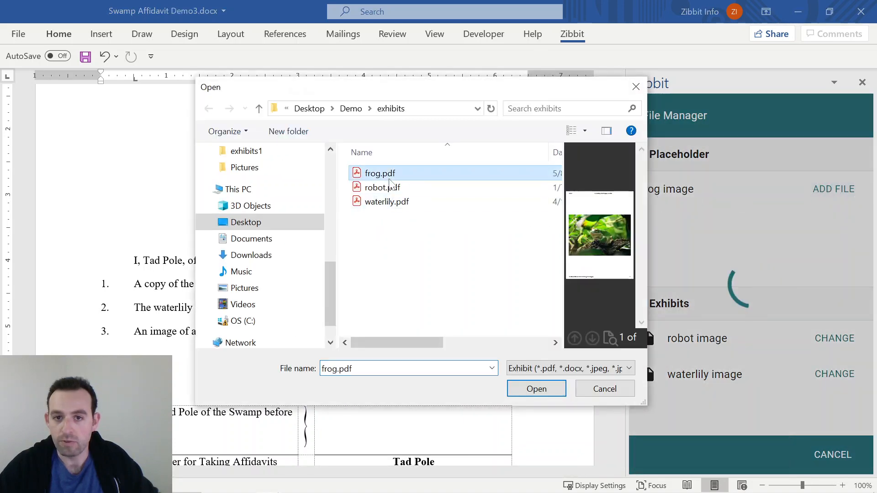
click(530, 392)
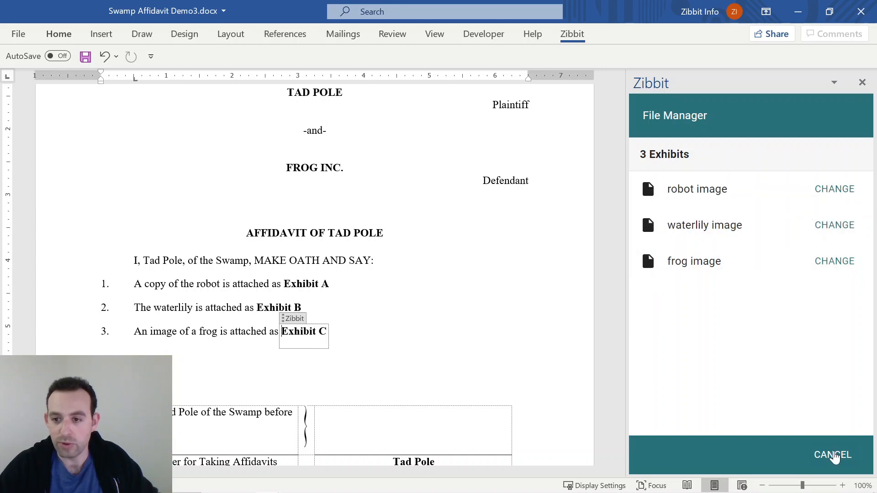
click(834, 454)
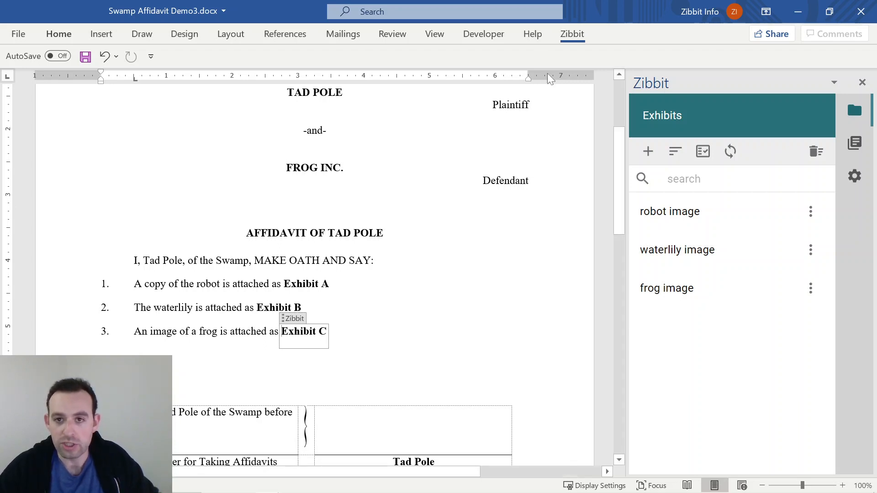
Apply Zibbit's Affidavit template to the document, and review its tab properties without saving changes
click(572, 37)
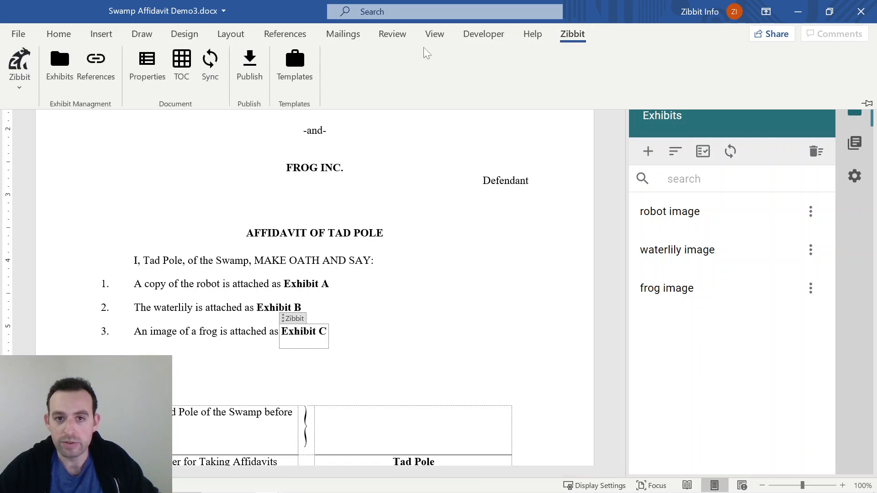
click(293, 68)
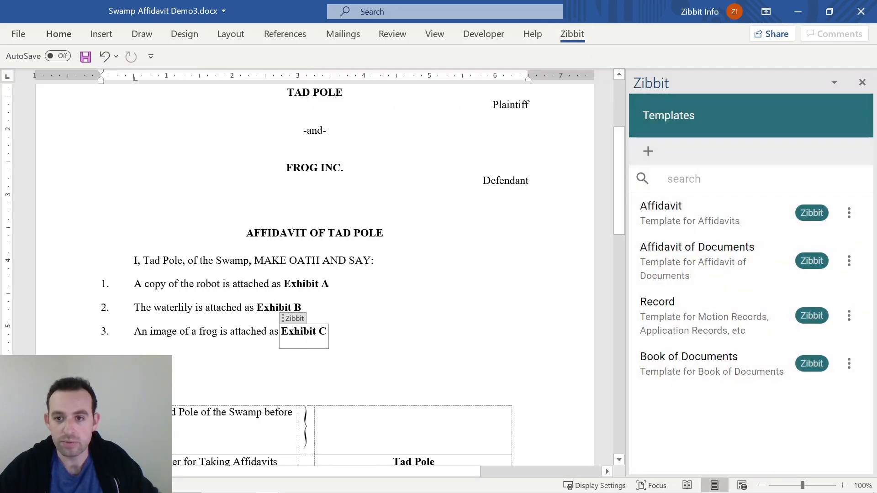
click(849, 213)
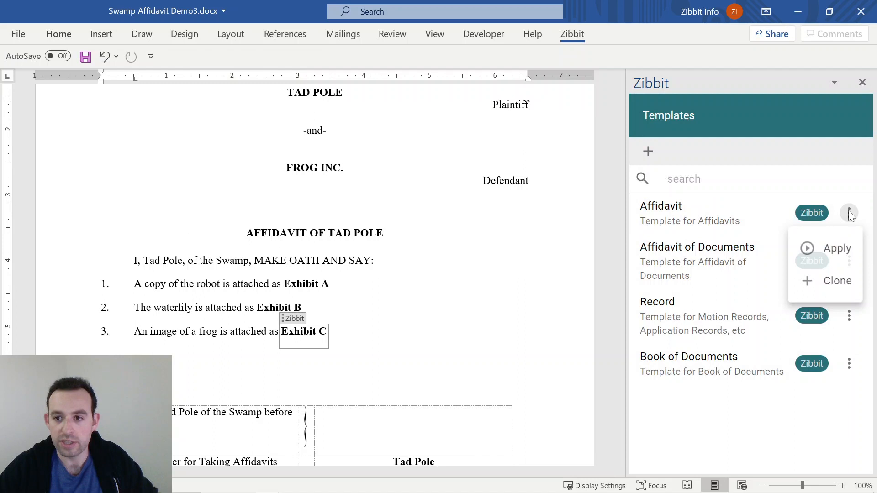
click(838, 250)
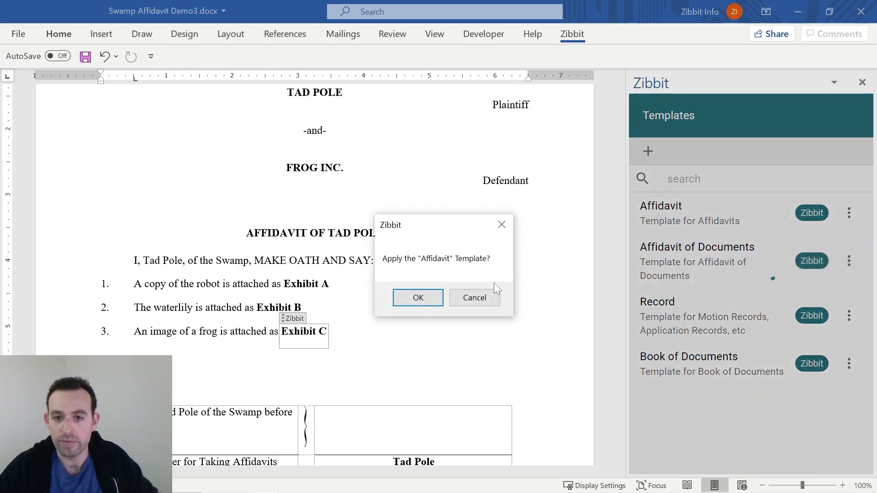
click(416, 297)
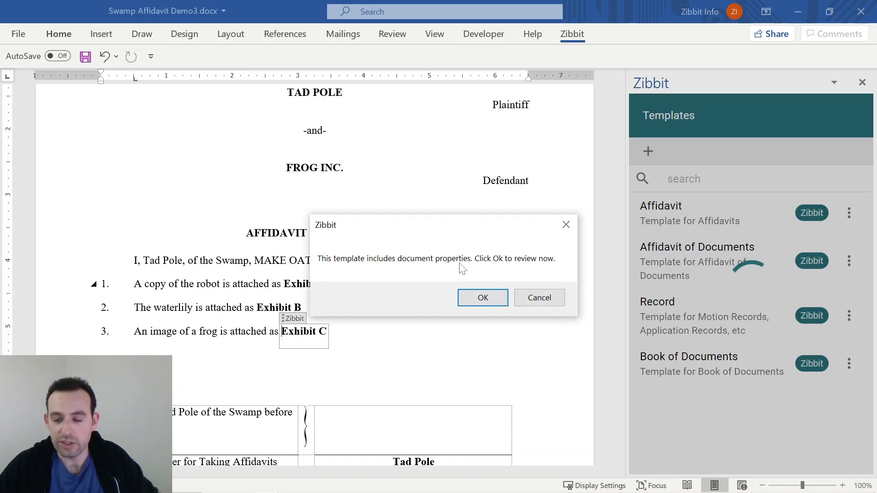
click(483, 297)
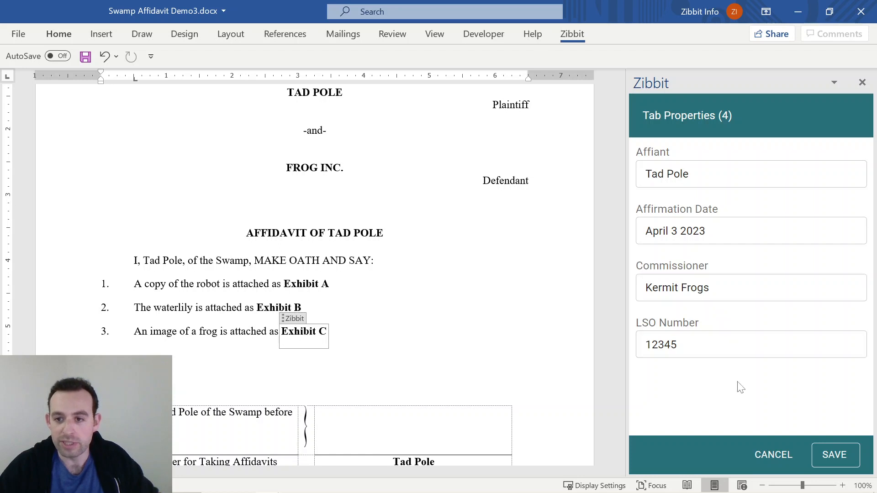
click(772, 455)
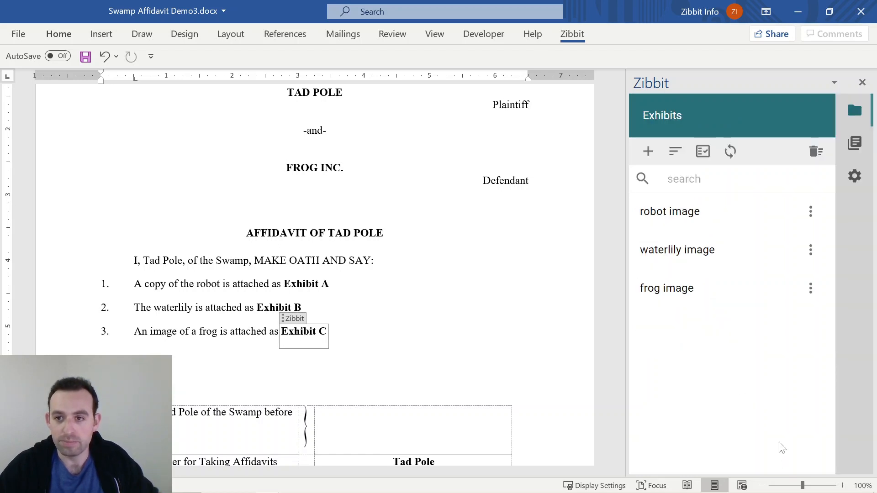
Publish the affidavit with its exhibits as a PDF, and open the published file
click(579, 40)
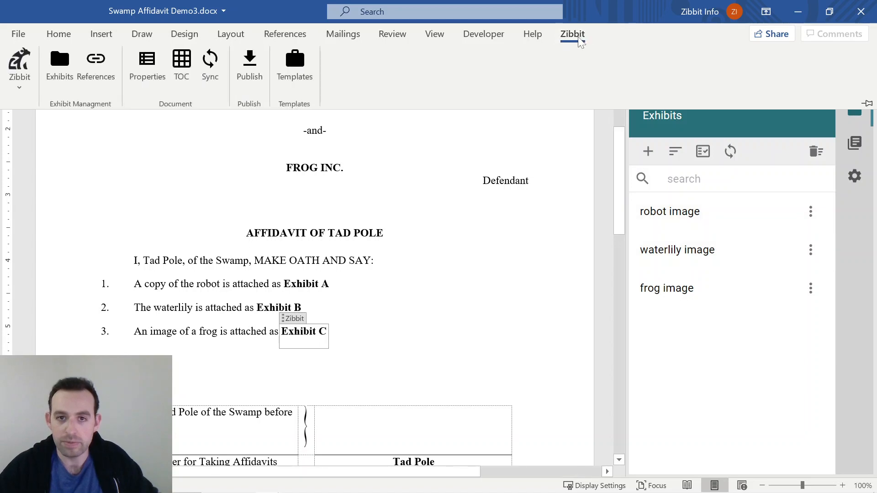
click(249, 69)
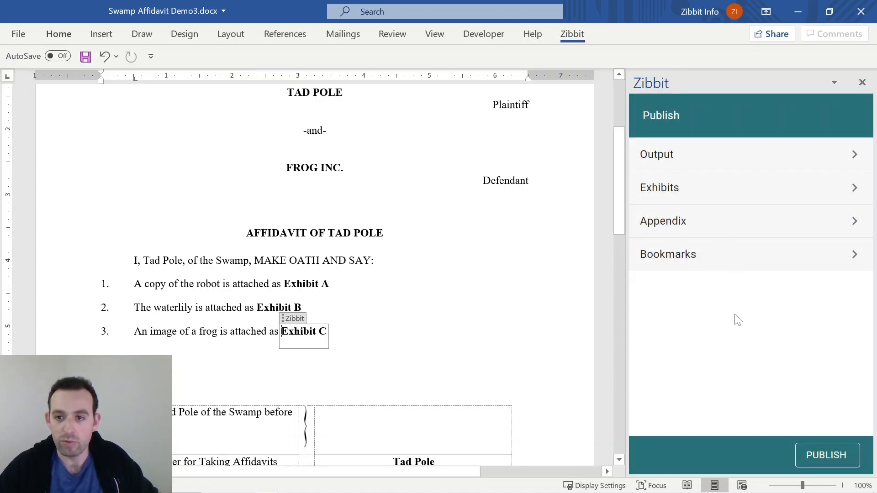
click(829, 457)
click(480, 305)
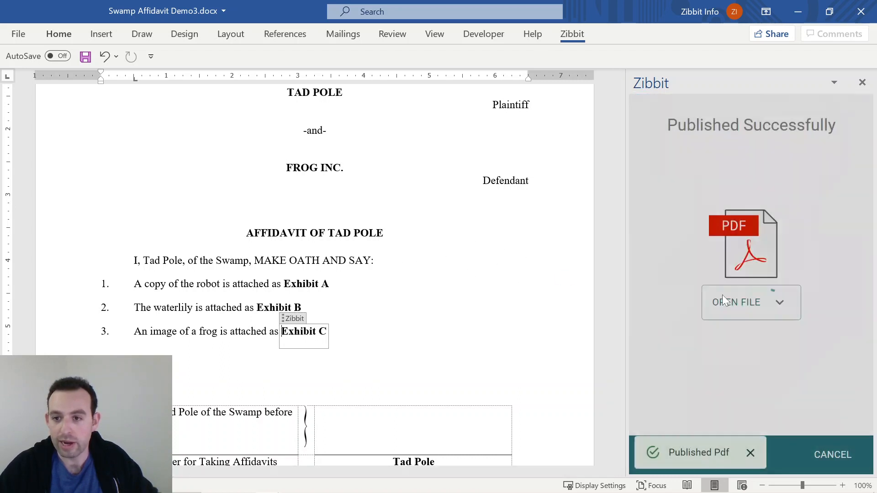
click(753, 304)
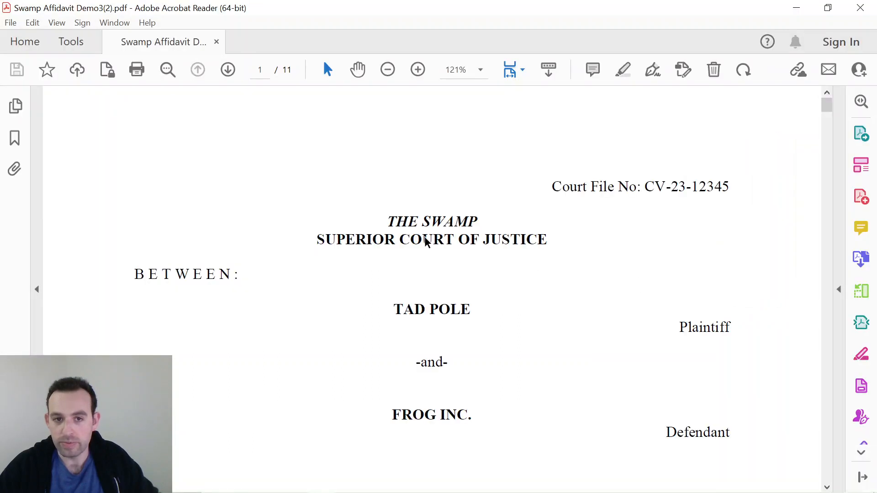
Examine the affidavit page and bookmarks in the published PDF, and follow the Exhibit A bookmark to inspect its tab page, exhibit stamp and robot image
scroll(412, 242, down, 8)
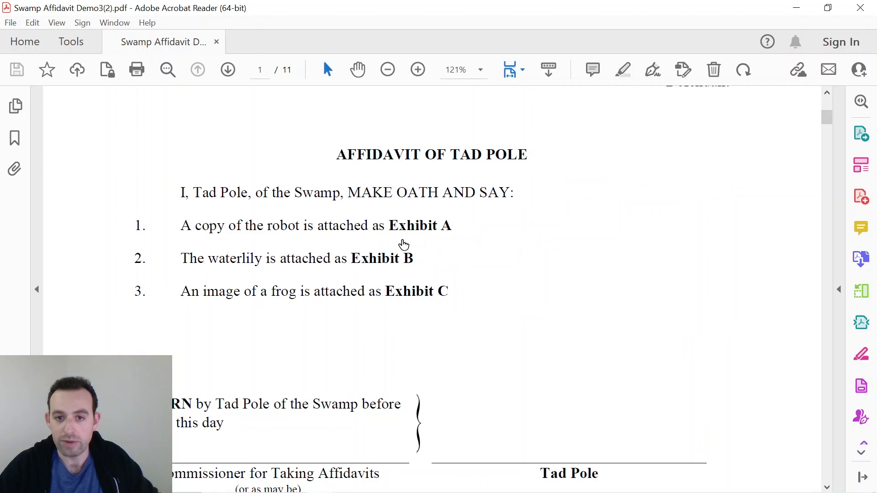
click(15, 139)
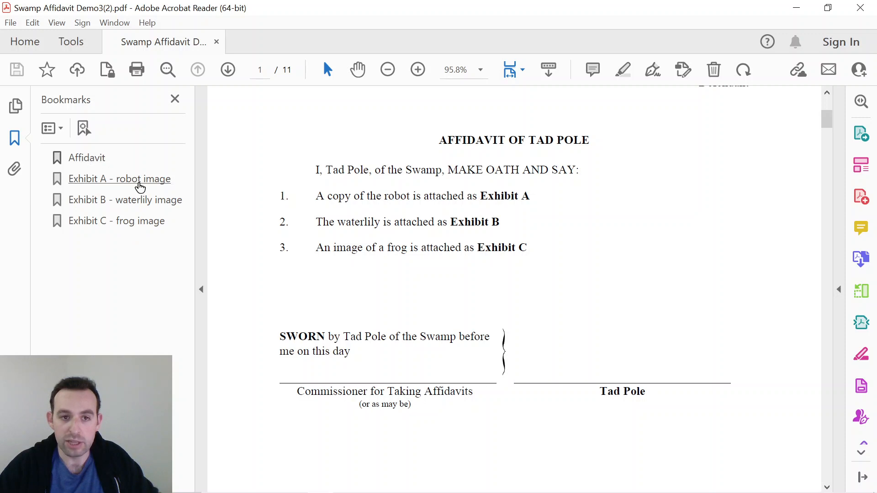
click(145, 183)
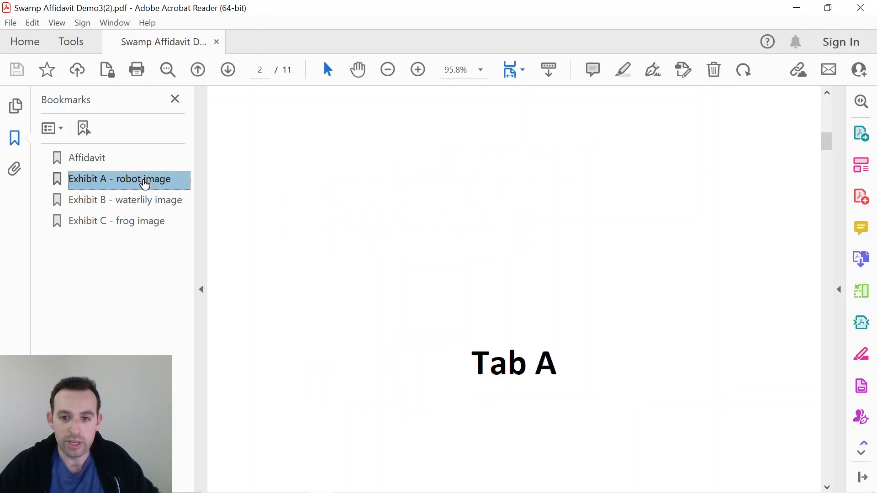
click(386, 218)
scroll(443, 236, down, 1)
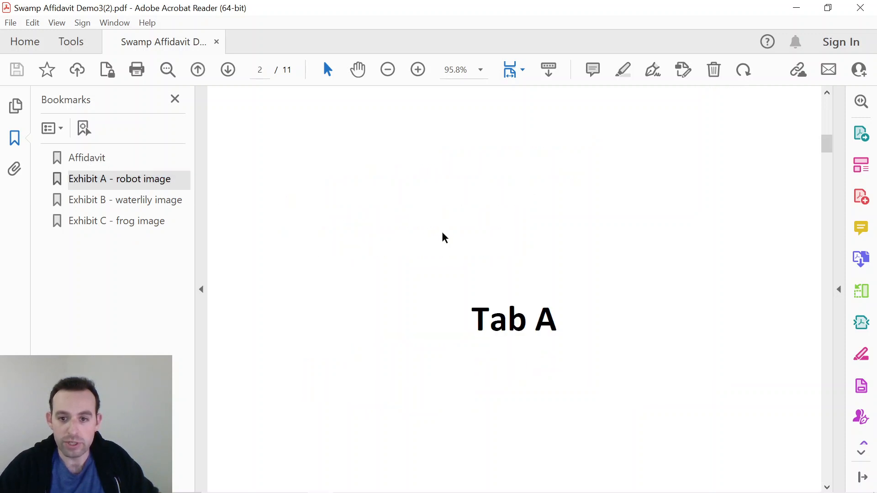
scroll(554, 302, down, 15)
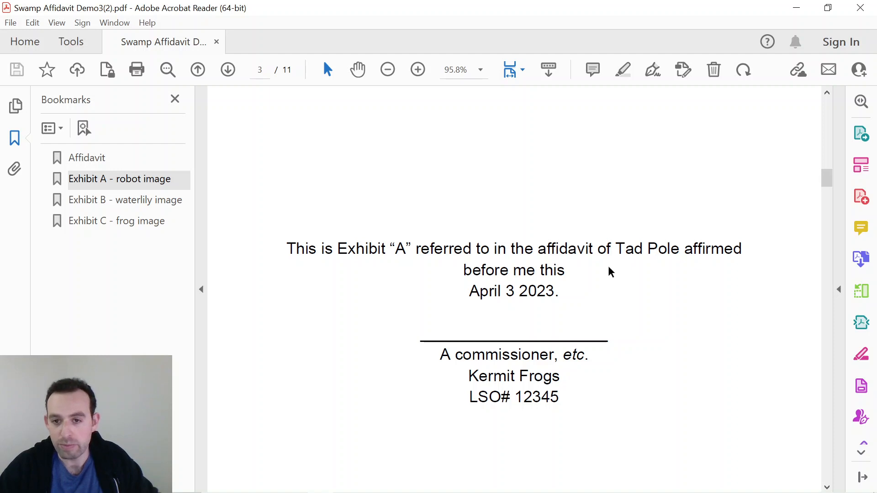
scroll(592, 272, down, 15)
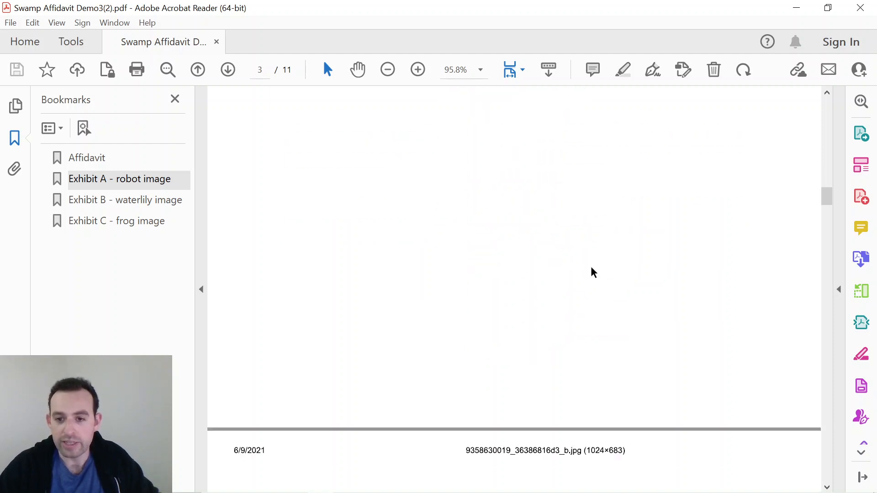
scroll(592, 272, down, 5)
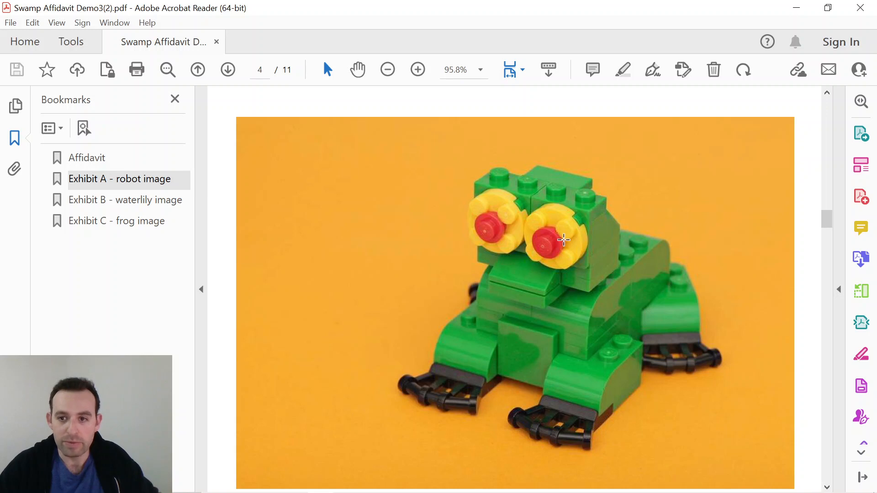
scroll(563, 240, up, 4)
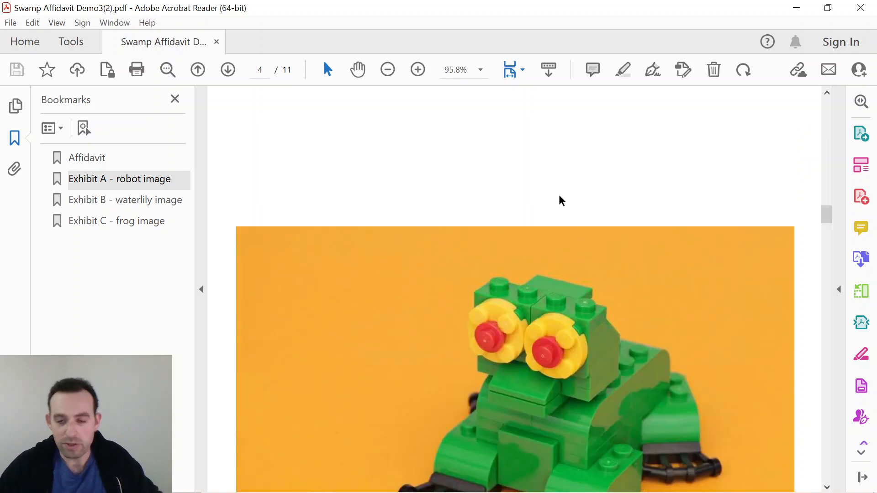